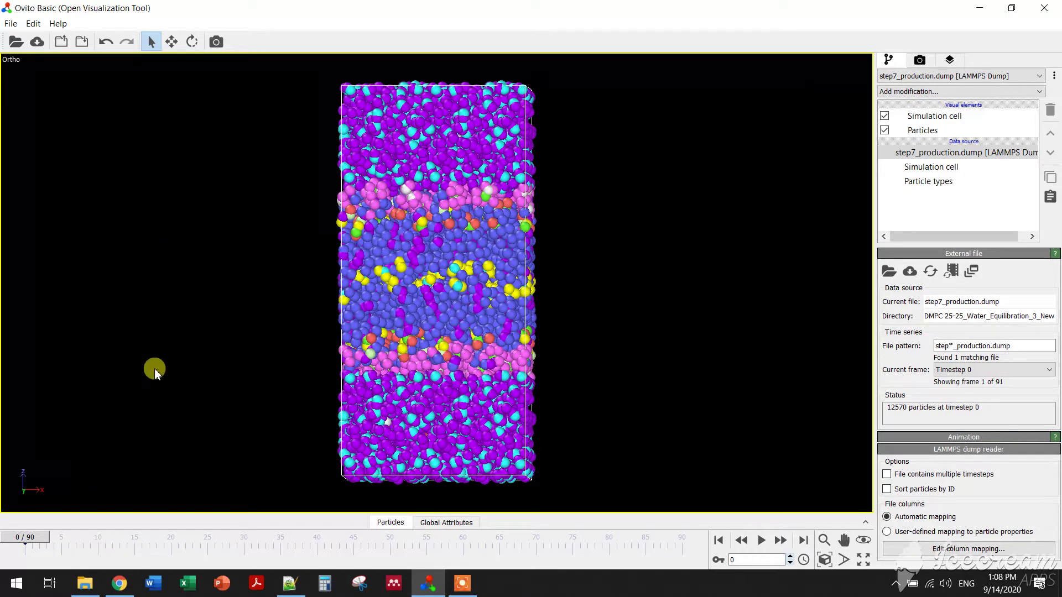
Reload step7_production.dump in Ovito, then locate atom 5900 at line 6137 in Notepad++.
left_click(85, 583)
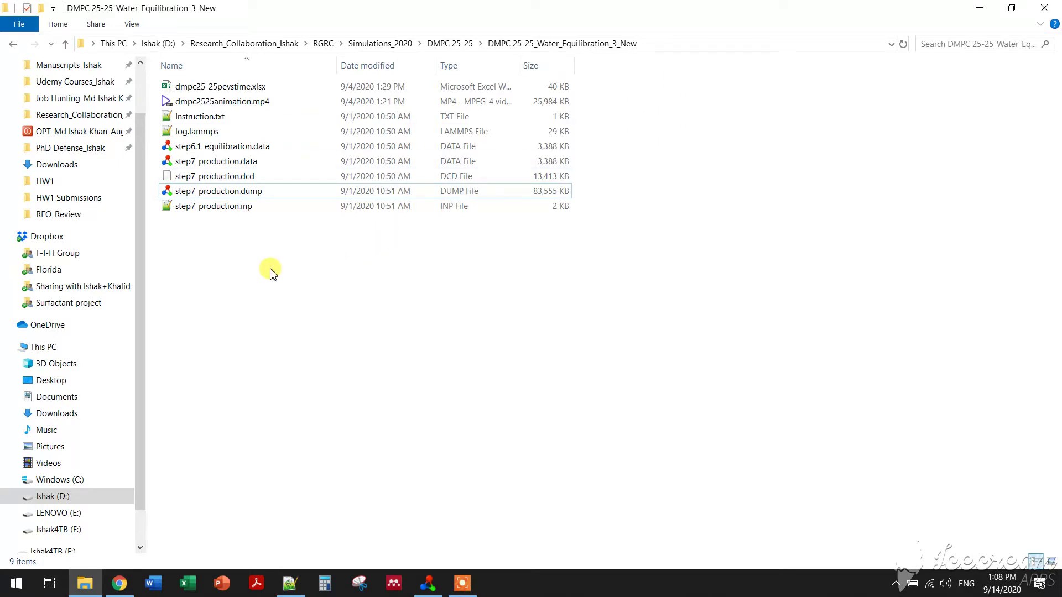
left_click(234, 193)
left_click(282, 269)
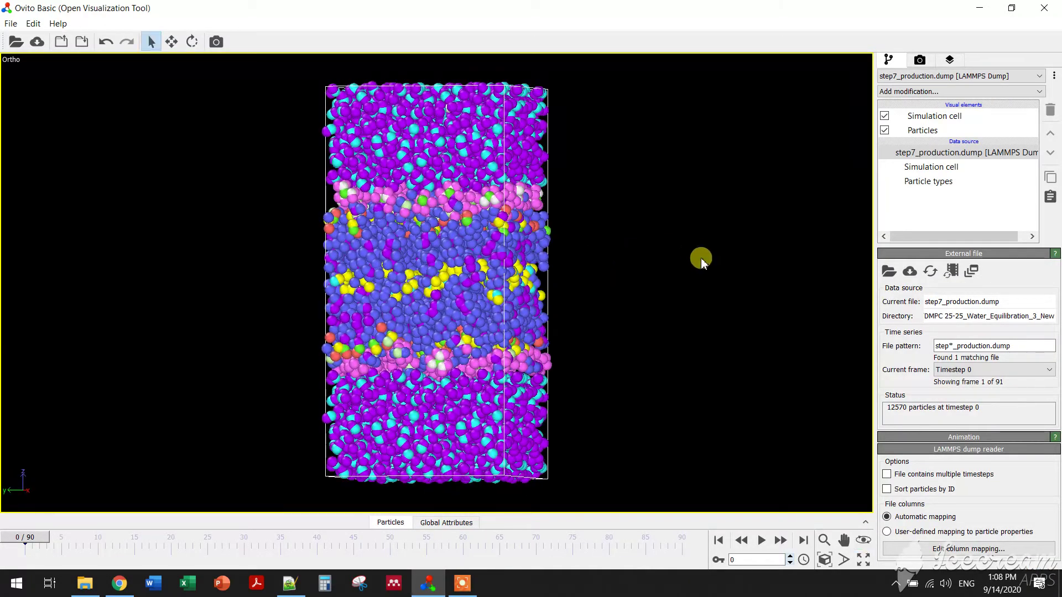
left_click(286, 585)
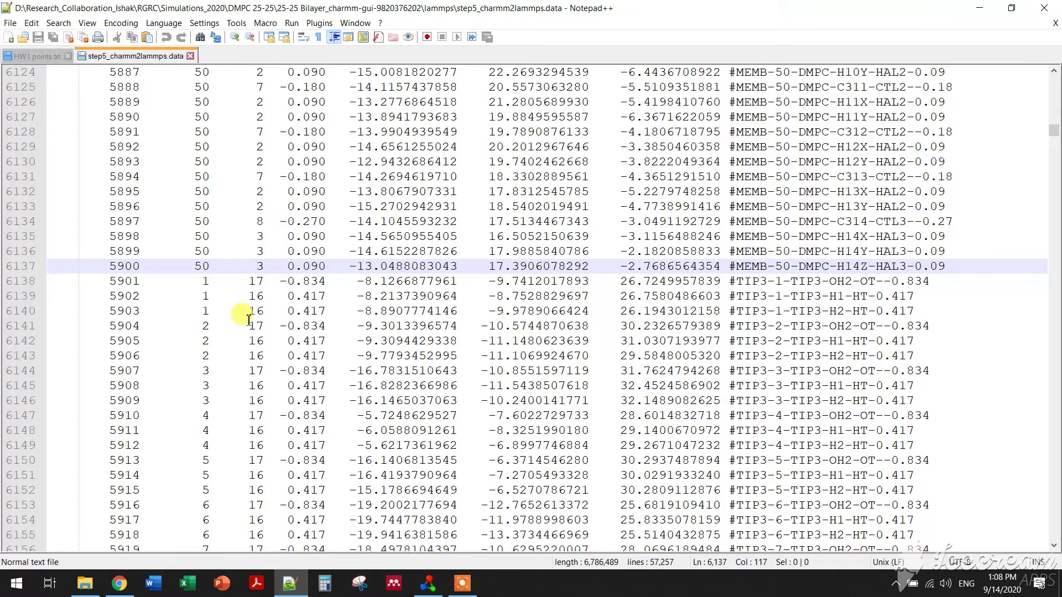
key("Down")
key("Down")
key("Down")
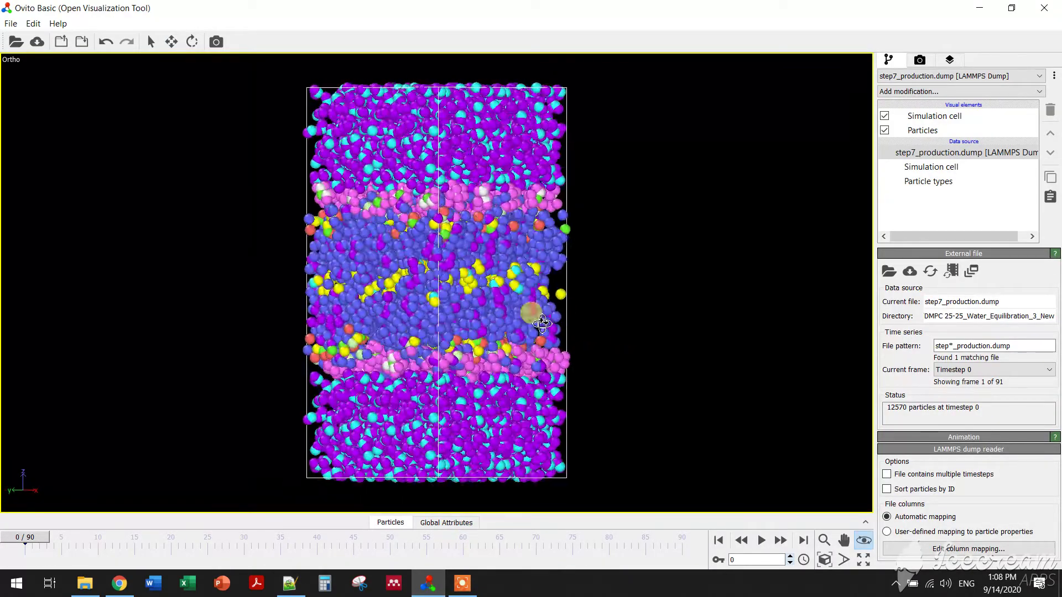
Add an Expression selection with ParticleIdentifier>=1&&ParticleIdentifier<=5900, selecting 5900 of 12570 particles.
right_click(483, 311)
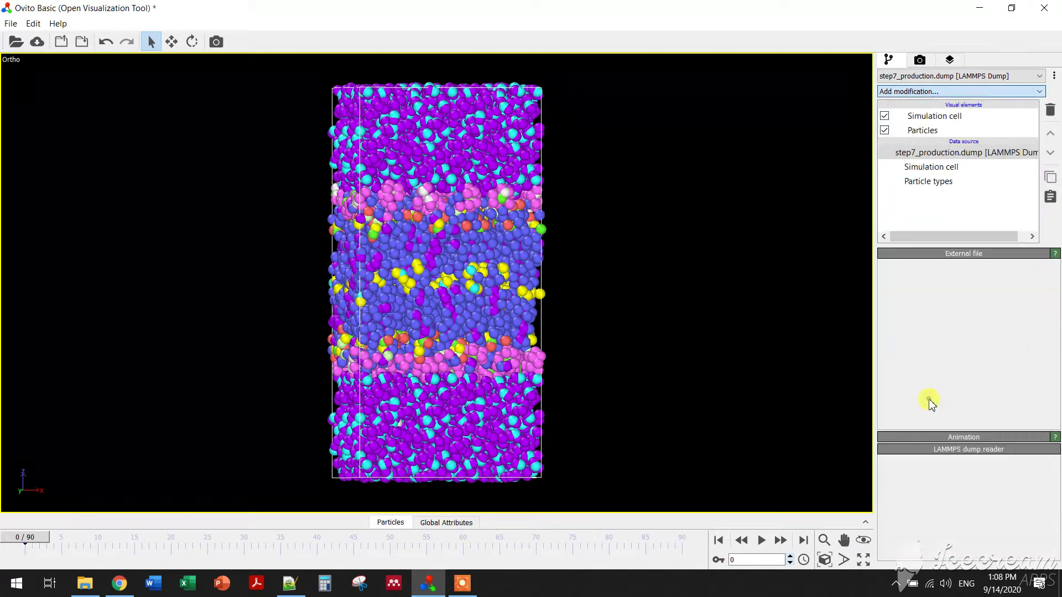
left_click(928, 309)
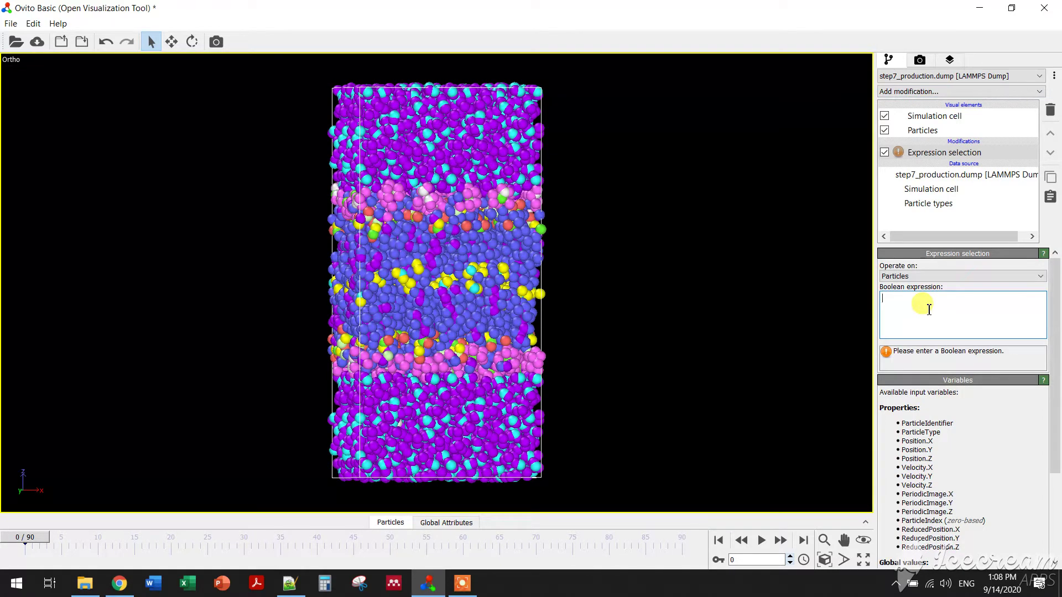
type("par")
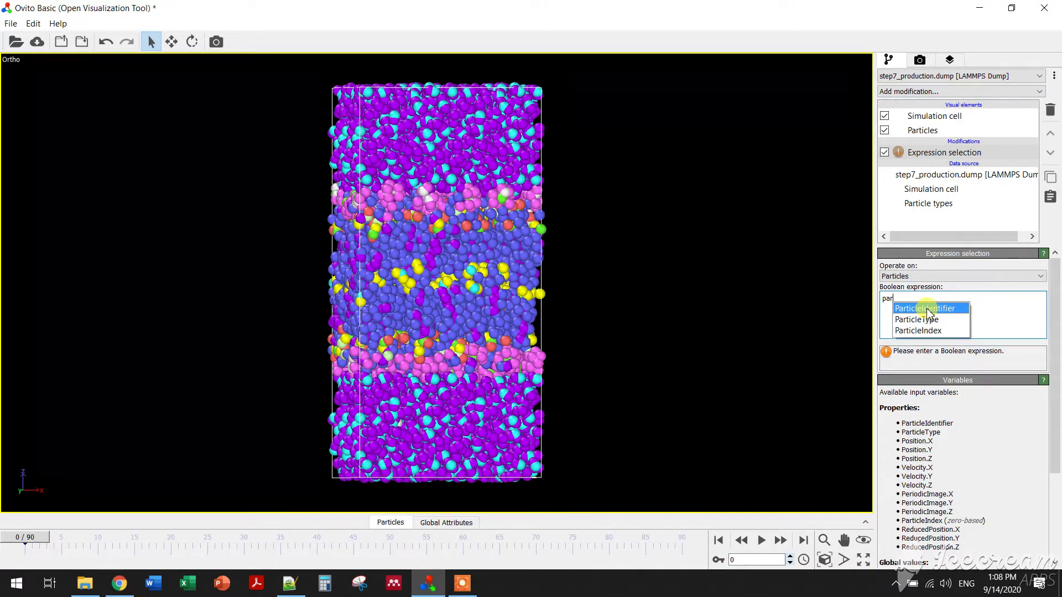
left_click(928, 309)
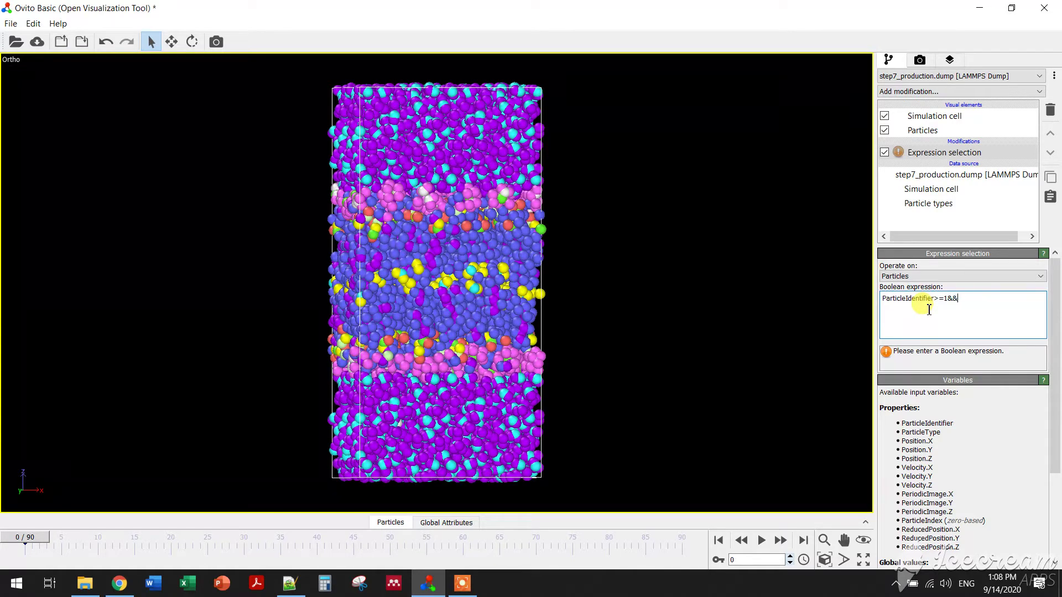
type("part")
key("Return")
key("Return")
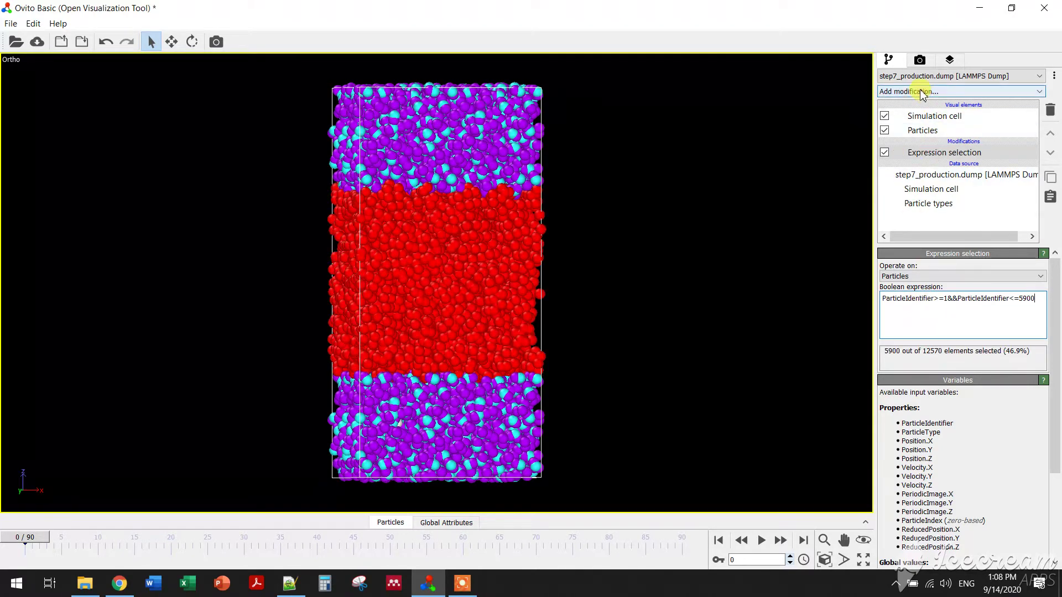
Assign a colour to the membrane selection and add an expression selection for IDs from 5900 up.
left_click(942, 91)
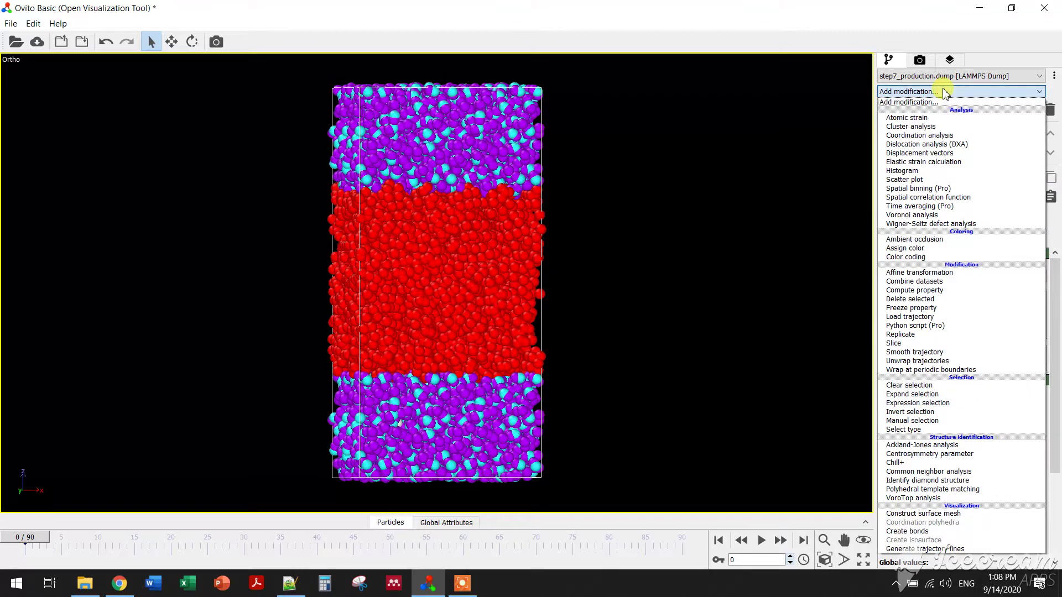
left_click(909, 248)
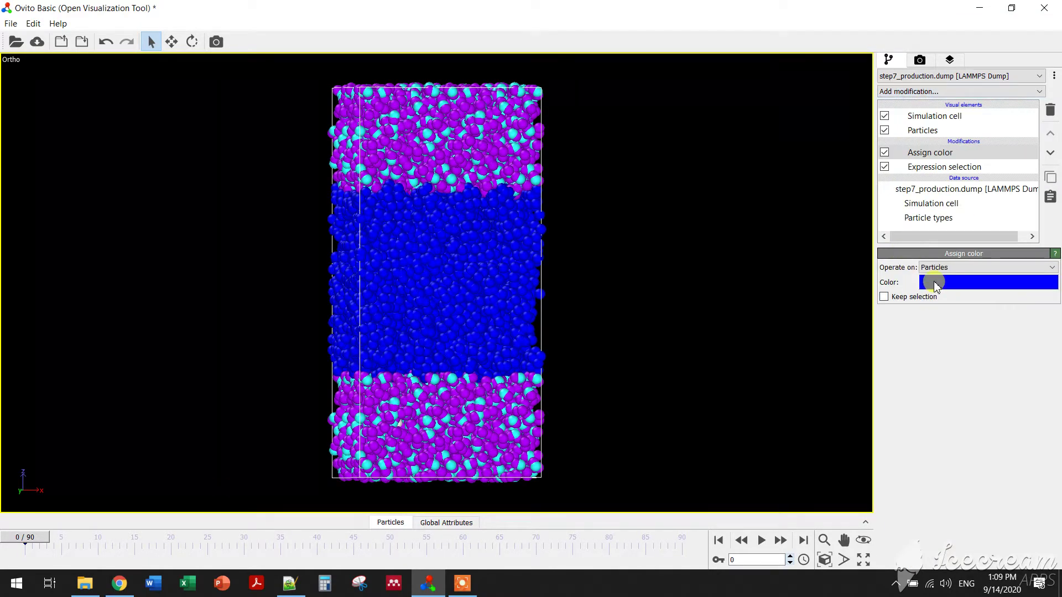
left_click(911, 93)
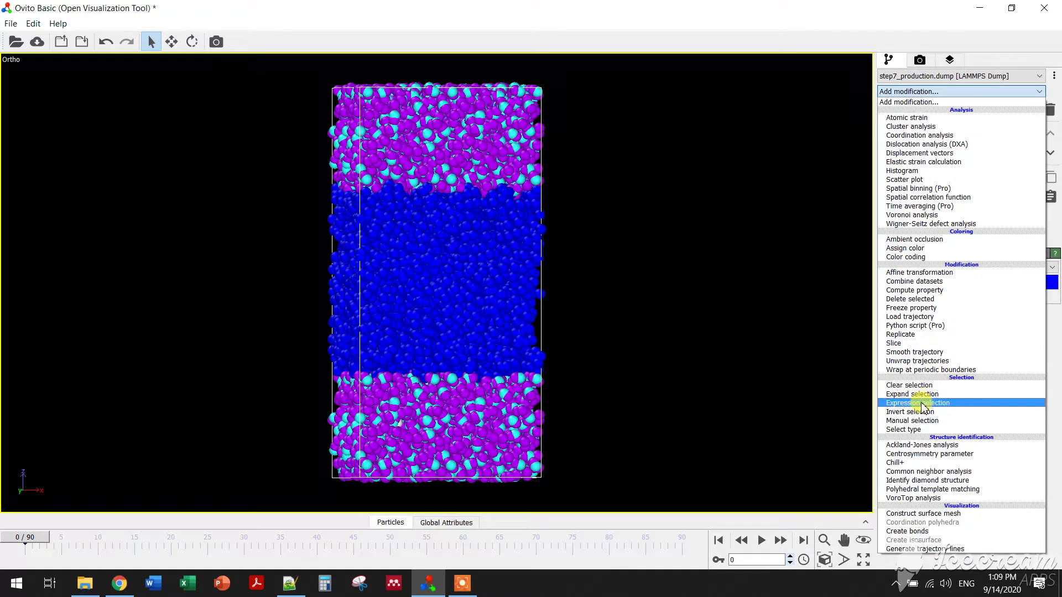
left_click(917, 403)
type("P")
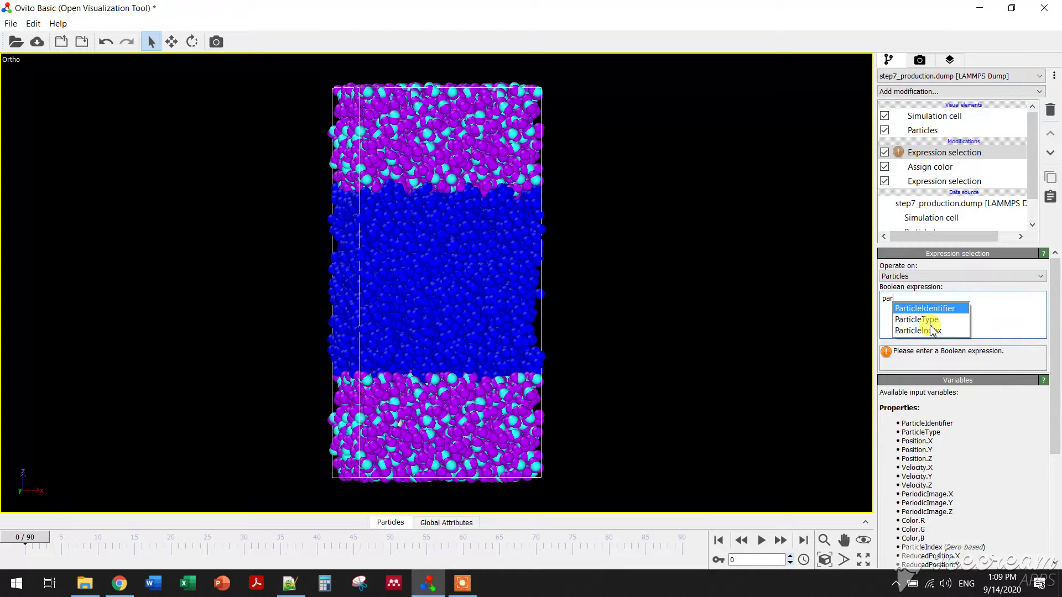
type("ParticleIdentifier>=59")
key("Return")
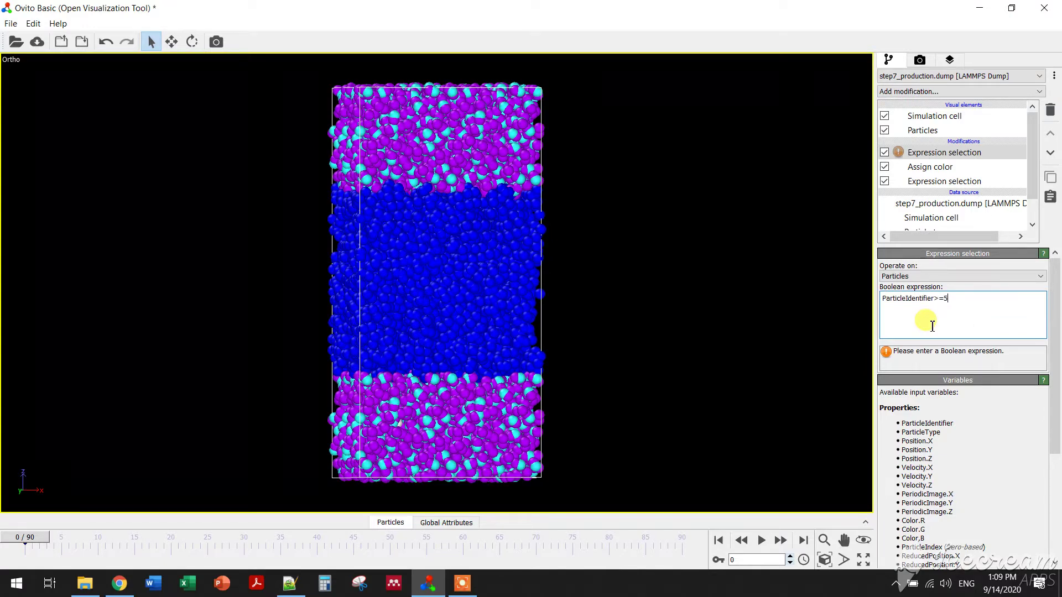
type("0")
key("Return")
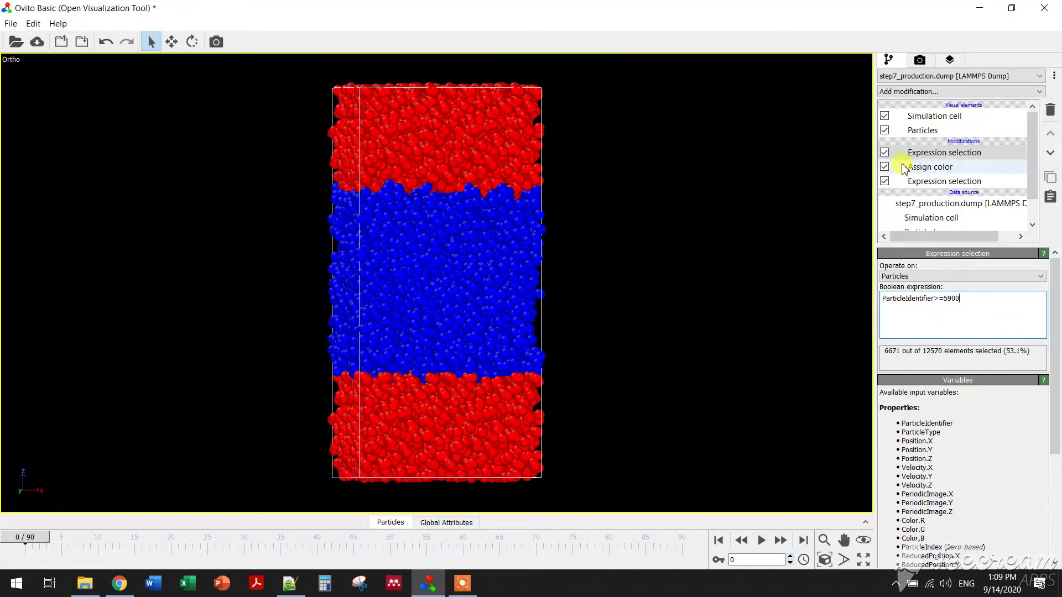
Add an Assign color modifier that colours the selected water particles orange.
left_click(954, 89)
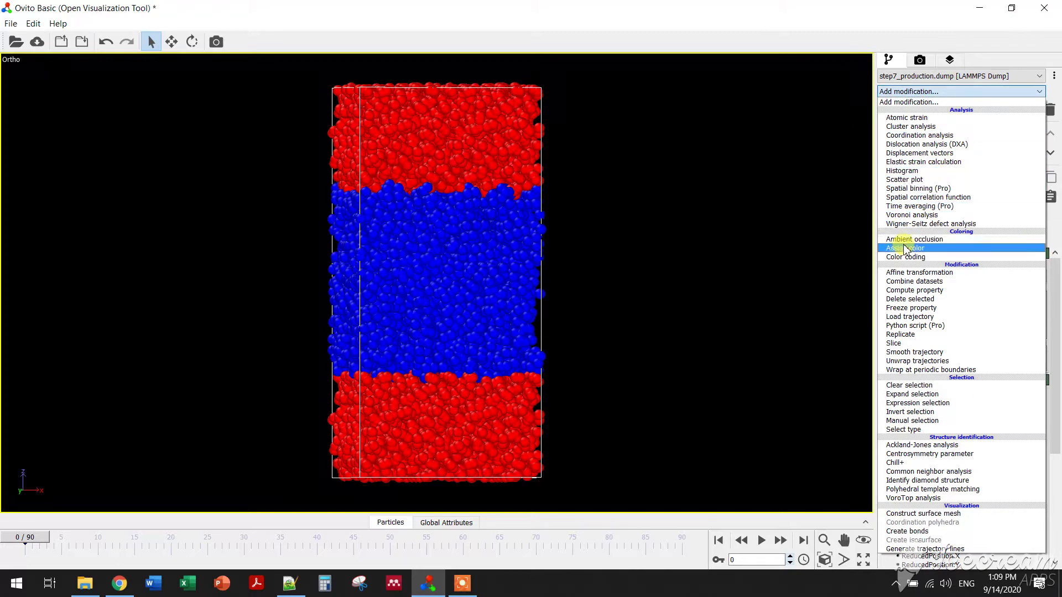
left_click(908, 251)
left_click(929, 280)
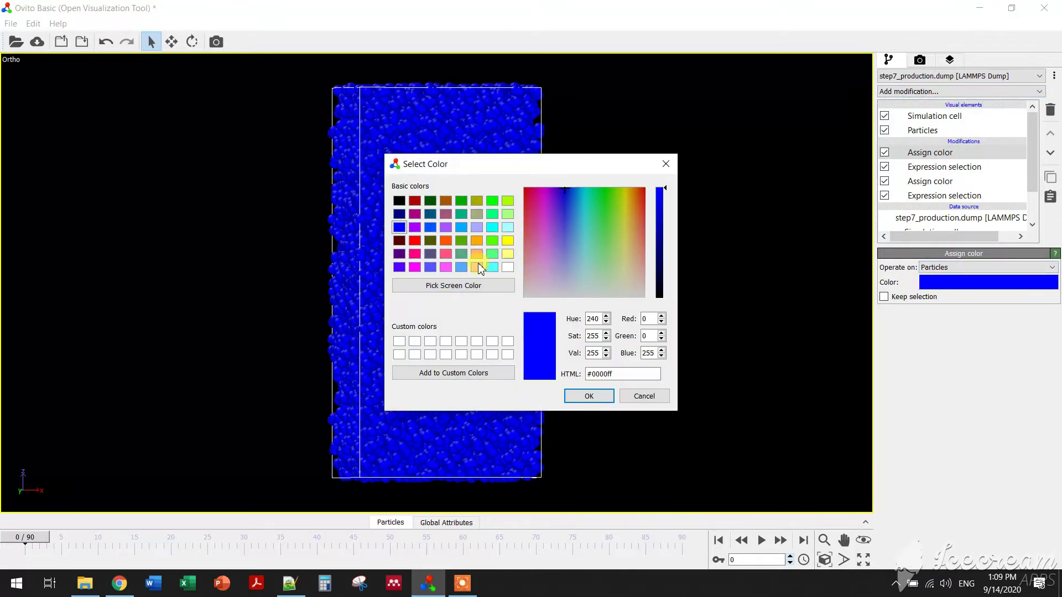
left_click(446, 241)
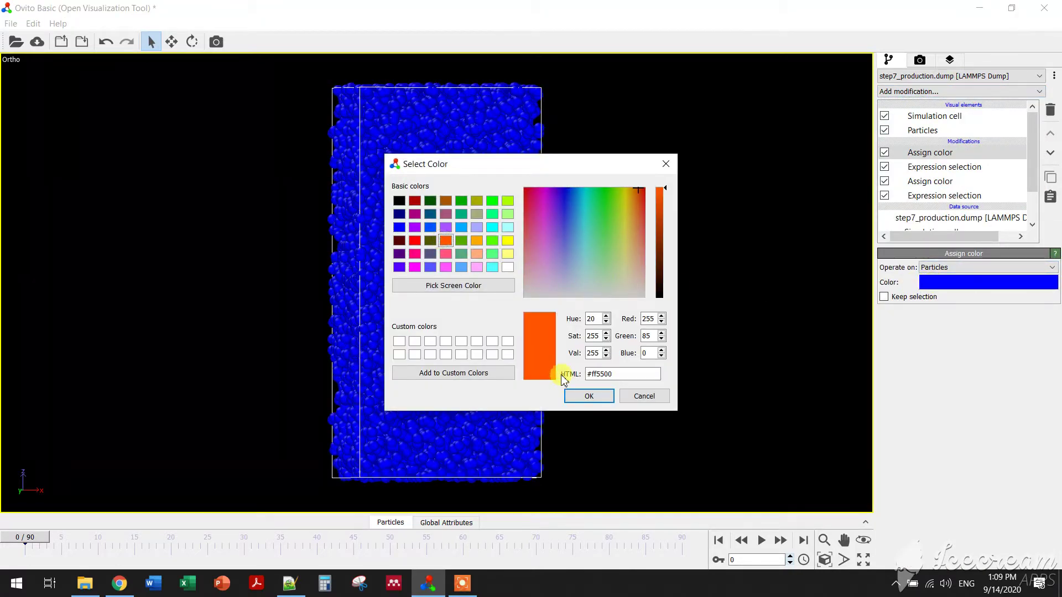
left_click(587, 396)
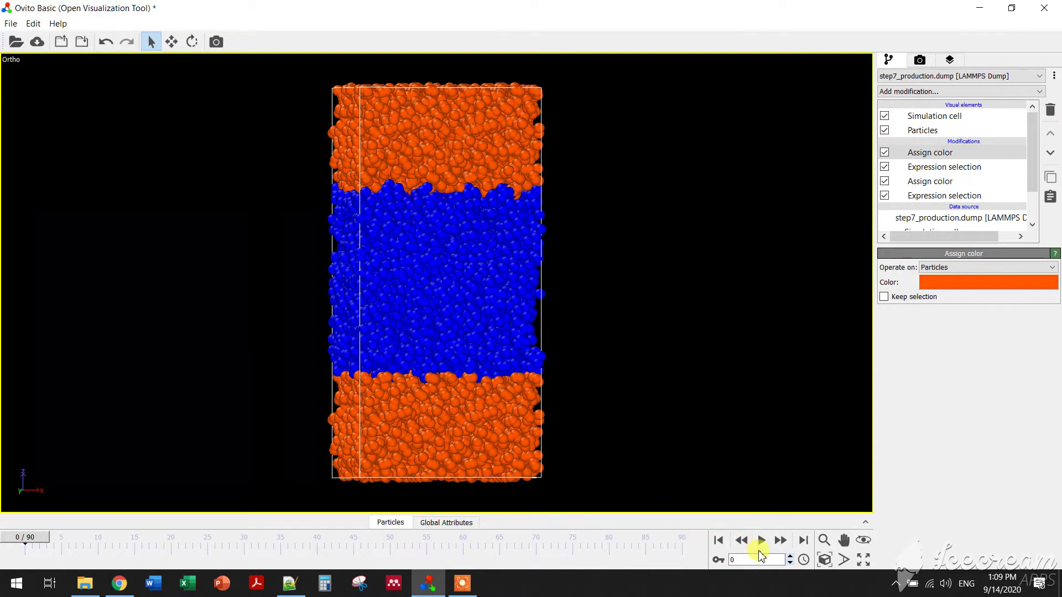
Preview the animation, then set rendering to the complete animation at 1600 x 1200.
left_click(761, 544)
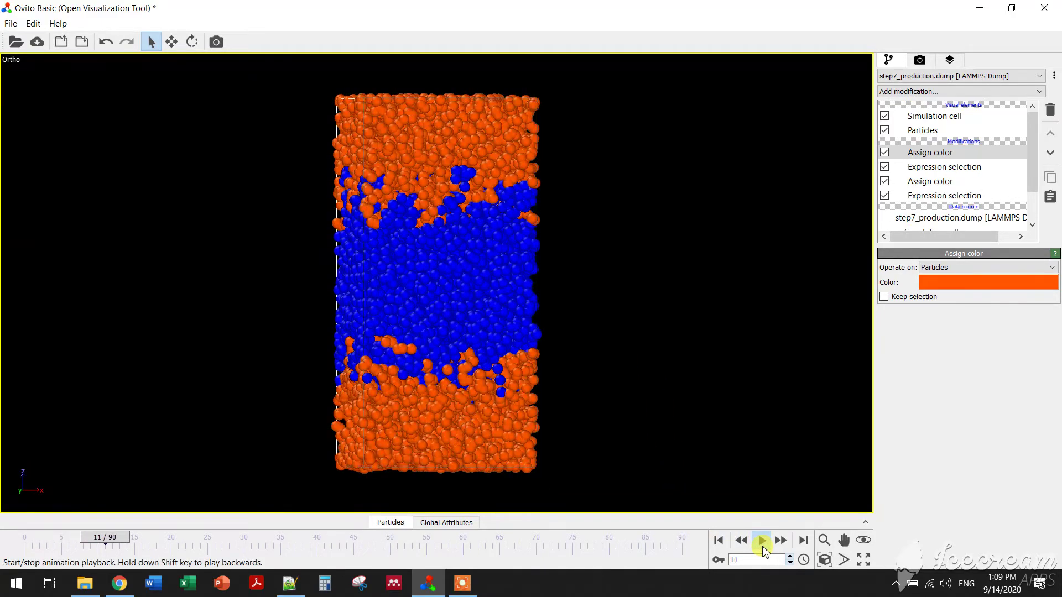
left_click(761, 543)
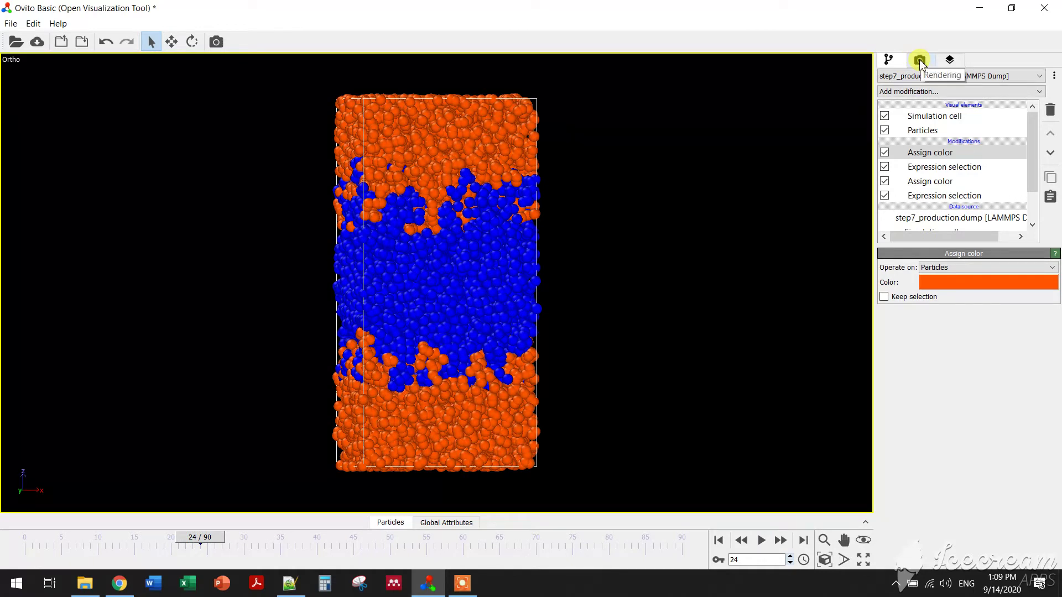
left_click(920, 61)
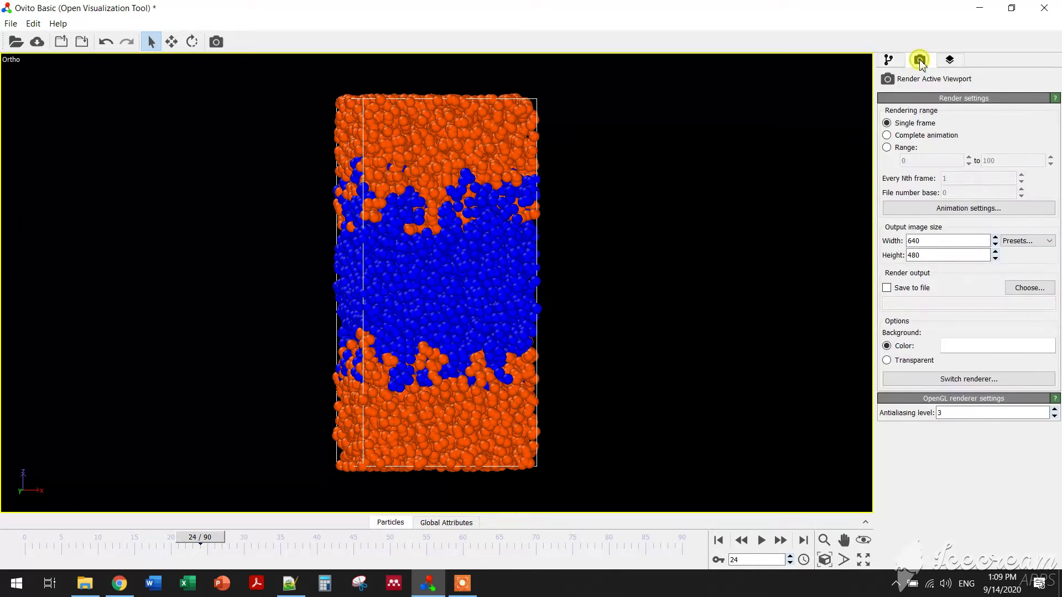
left_click(888, 137)
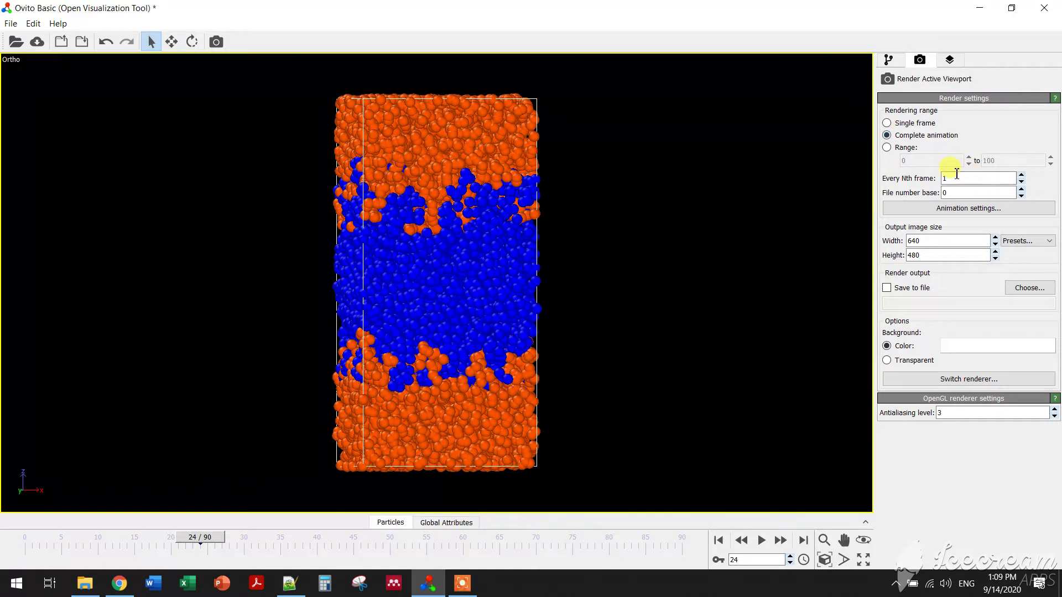
left_click(1018, 242)
left_click(1016, 313)
Set the render output to save as MP4 file 1211.mp4 on the Desktop.
left_click(1008, 288)
left_click(261, 291)
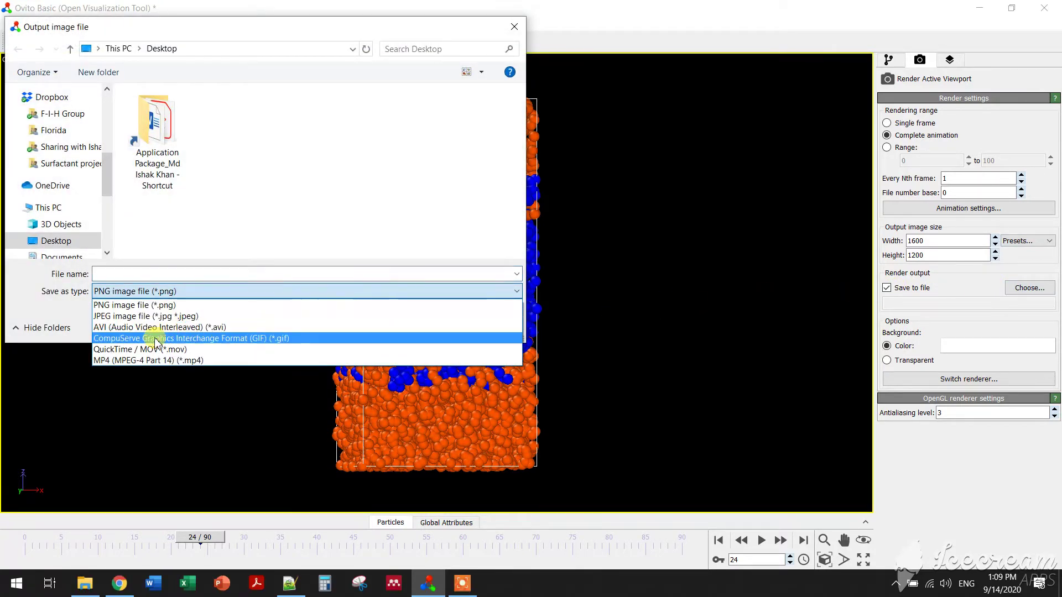
left_click(124, 361)
left_click(129, 273)
type("1211")
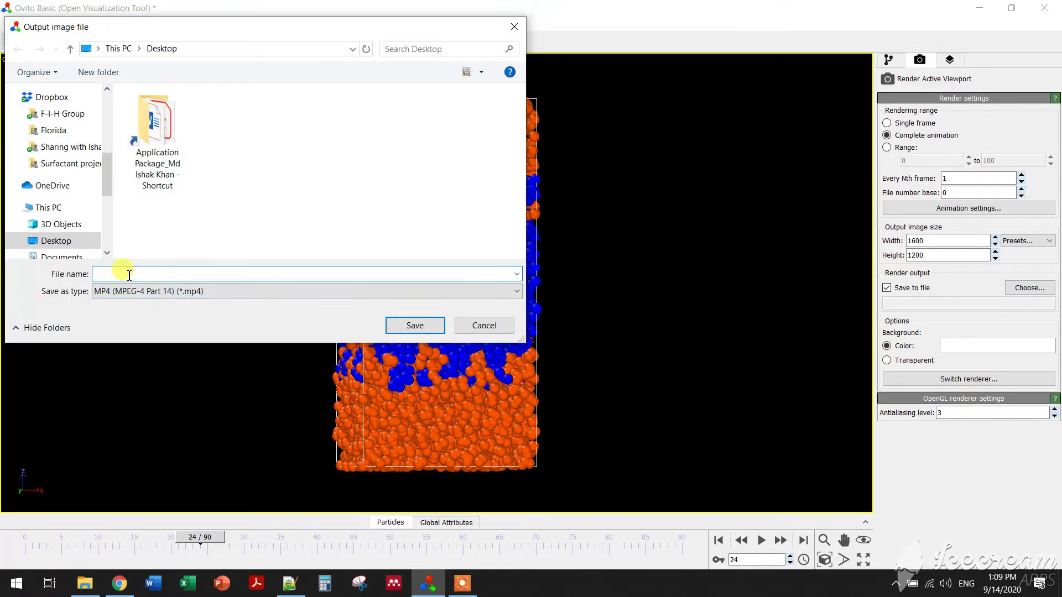
left_click(414, 324)
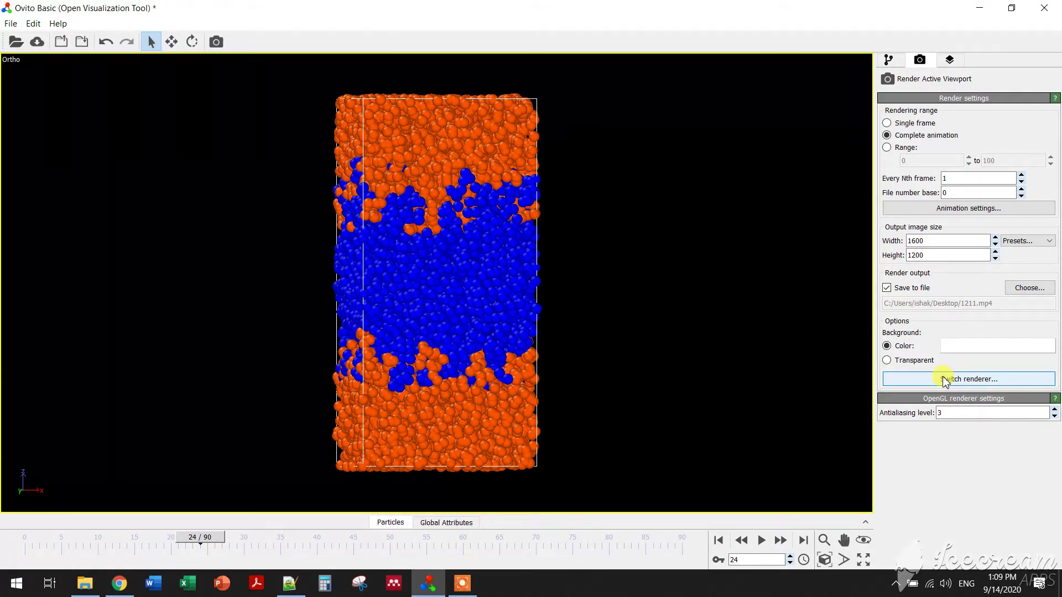
Keep the OpenGL renderer and render all 91 animation frames into the movie file.
left_click(944, 380)
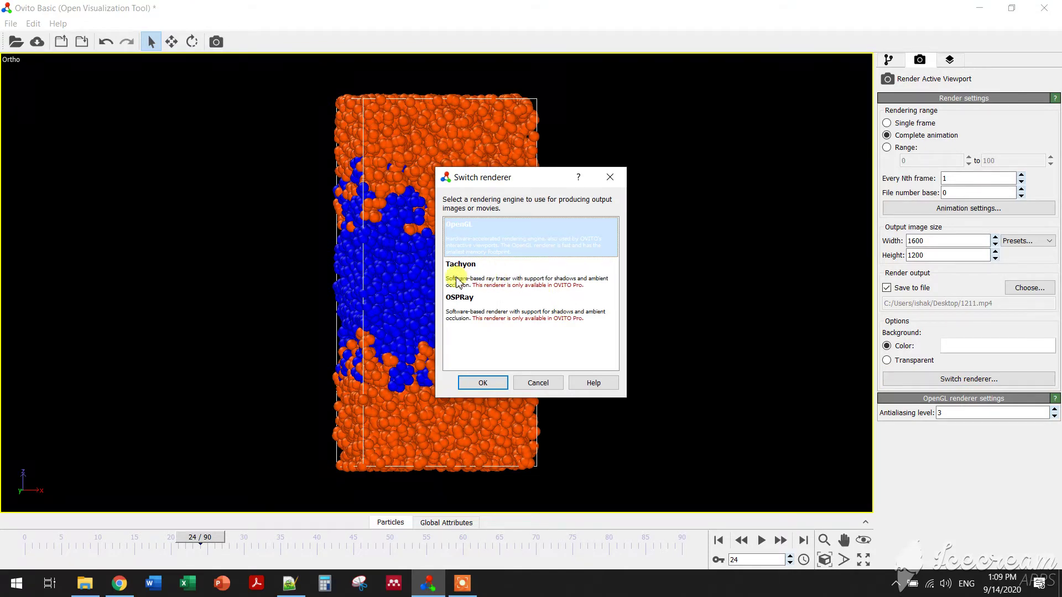
left_click(609, 176)
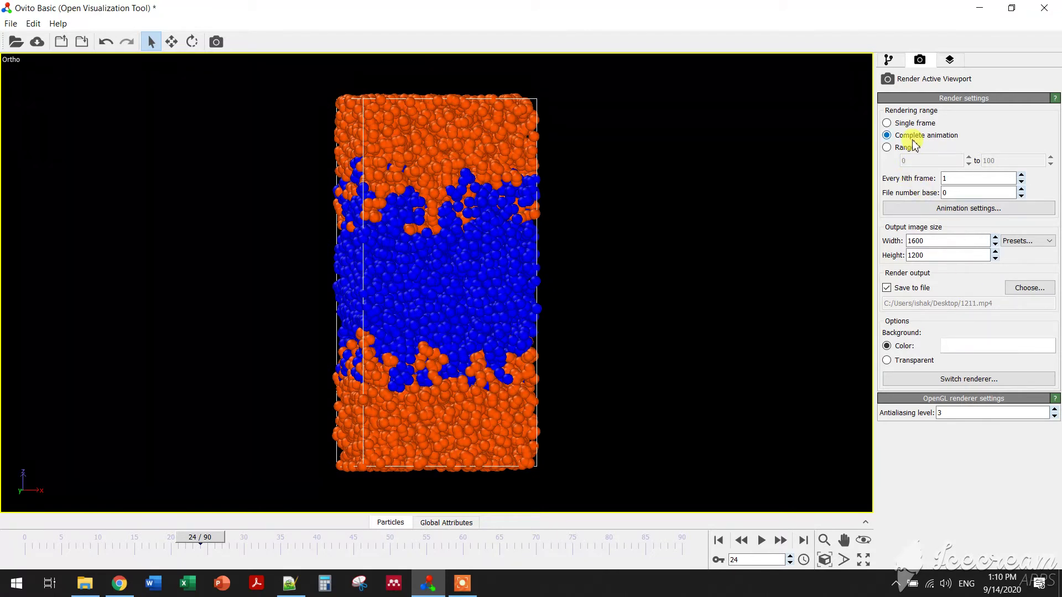
left_click(936, 81)
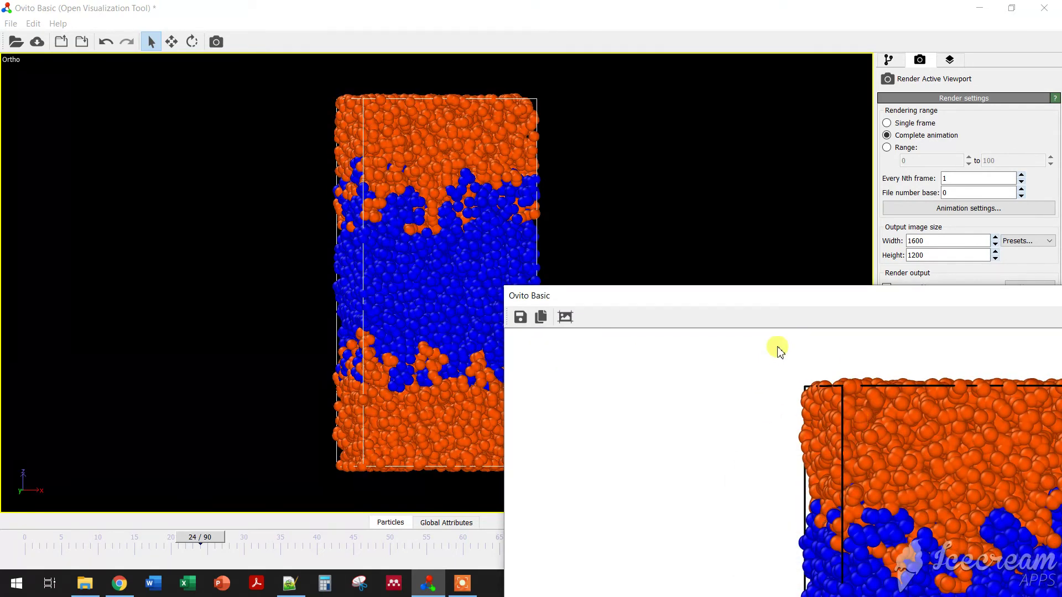
left_click_drag(796, 307, 299, 157)
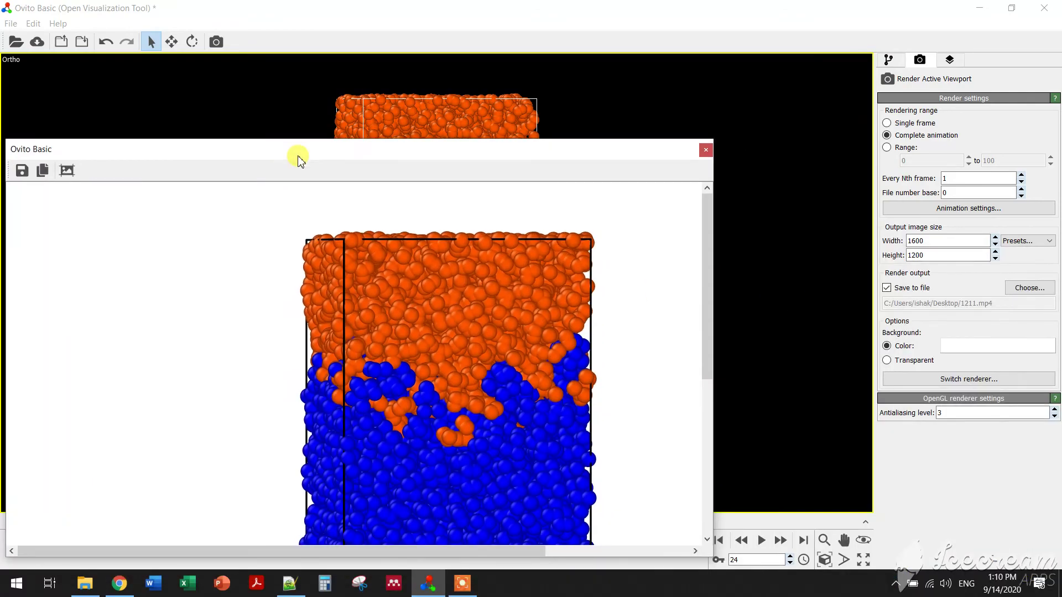
Close the frame window, refresh the desktop, and watch 1211.mp4 in PotPlayer before closing it.
left_click(703, 150)
key("super+d")
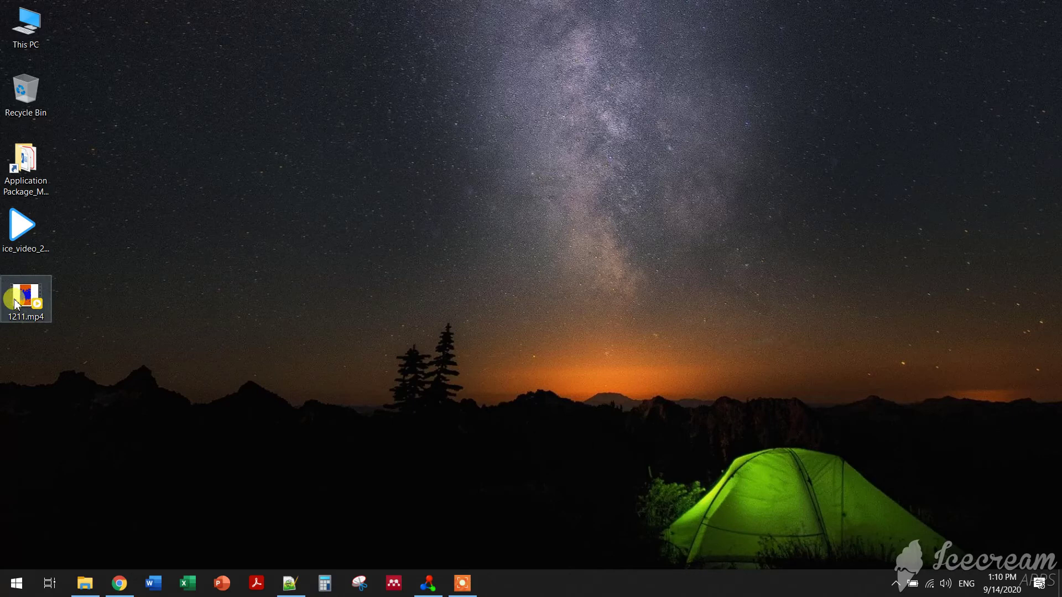
right_click(93, 272)
left_click(133, 314)
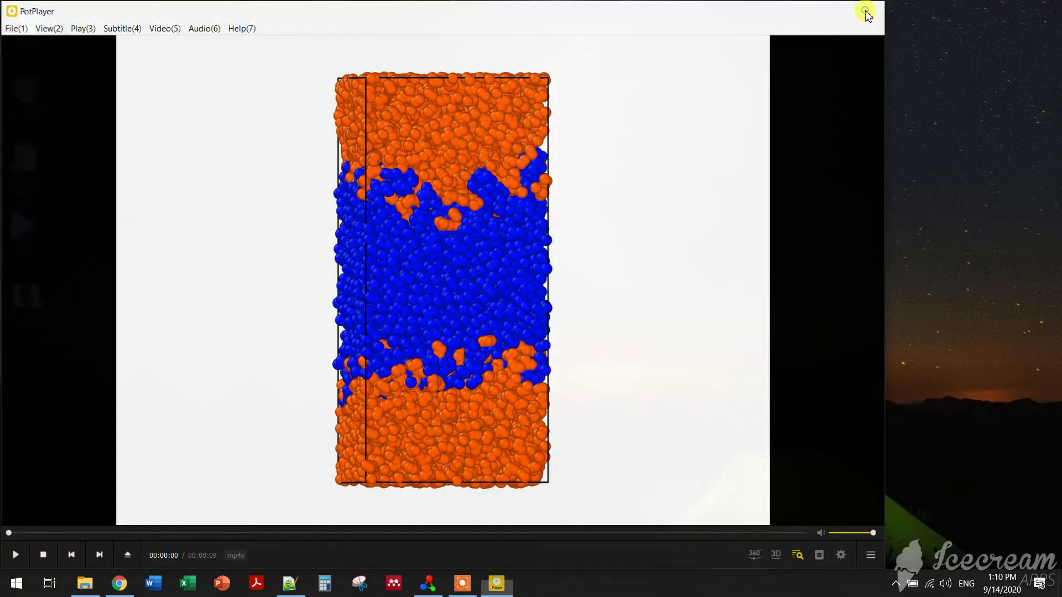
left_click(866, 15)
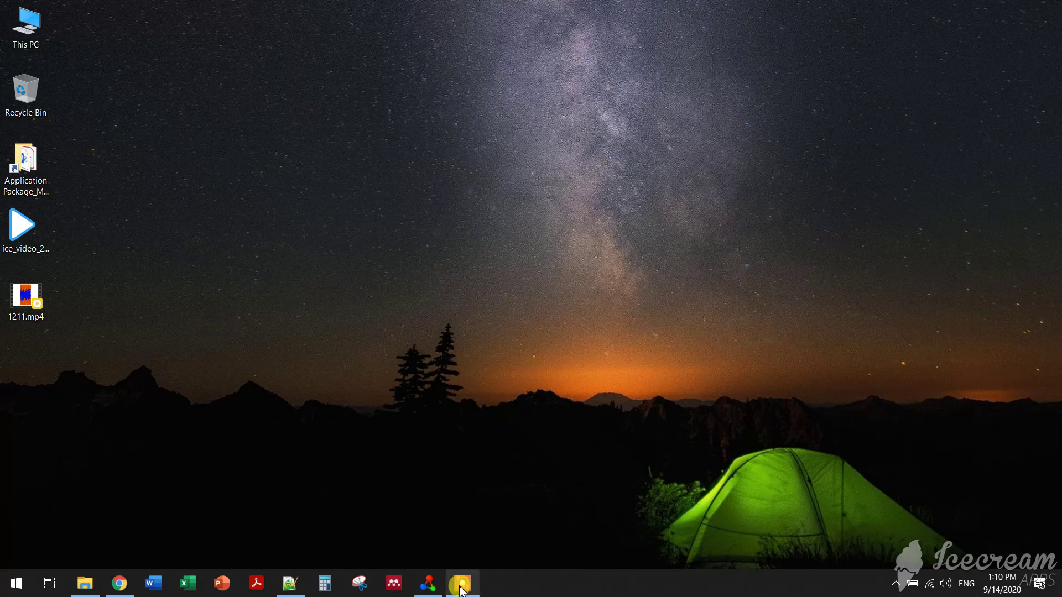